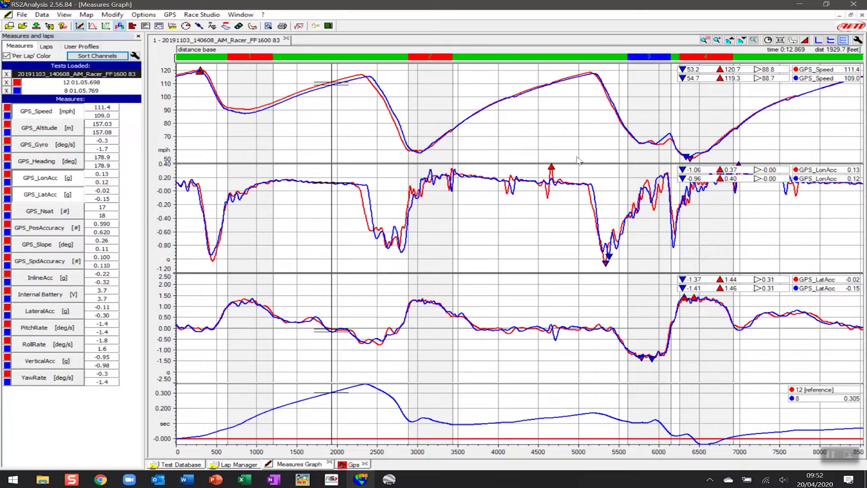
Show the track map, move the analysis point back to about 940 ft, then close it.
{"action": "left_click", "coordinate": [792, 40]}
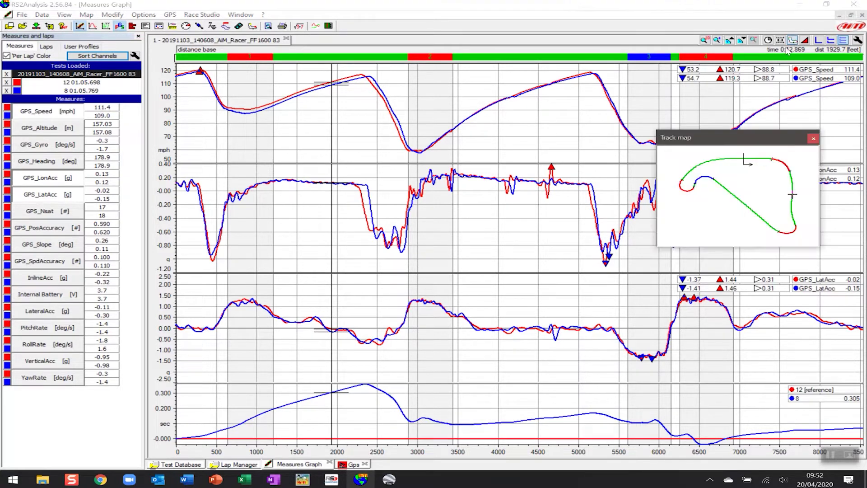
{"action": "left_click", "coordinate": [311, 115]}
{"action": "key", "text": "Left"}
{"action": "key", "text": "Left"}
{"action": "key", "text": "Left"}
{"action": "key", "text": "Left"}
{"action": "key", "text": "Left"}
{"action": "key", "text": "Left"}
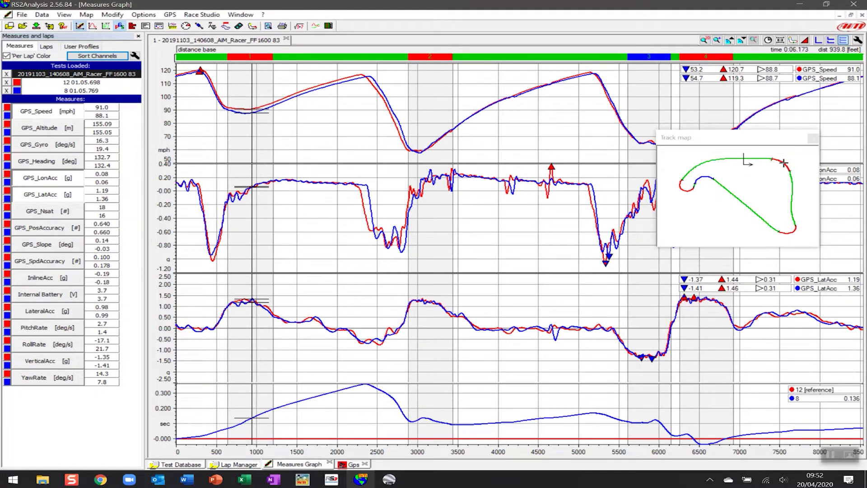
{"action": "left_click", "coordinate": [813, 138]}
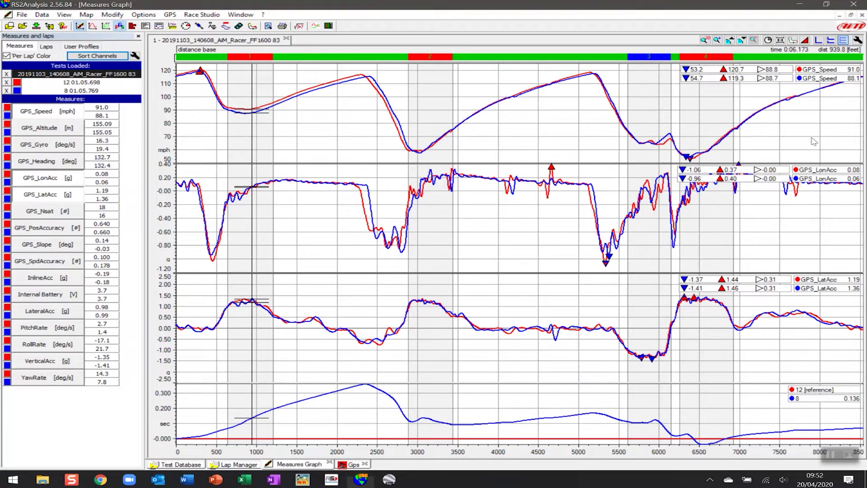
Switch to the Gps view and zoom into the circuit's top-right corner.
{"action": "left_click", "coordinate": [353, 465]}
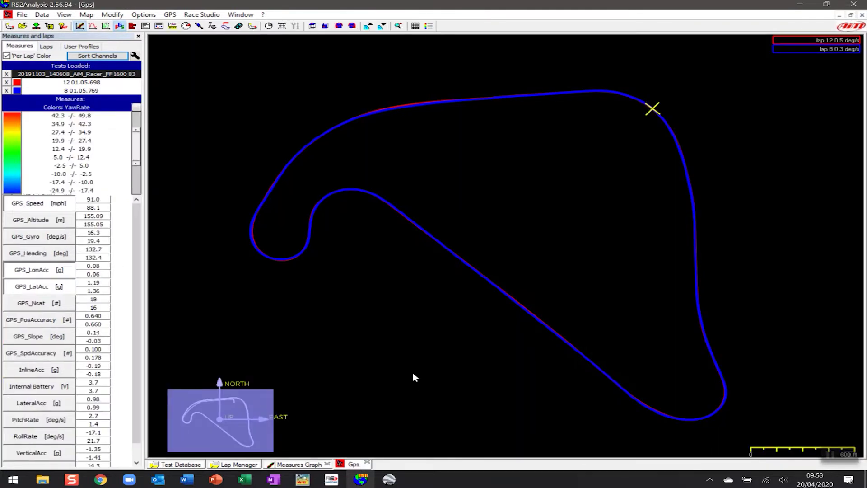
{"action": "scroll", "coordinate": [587, 293], "scroll_direction": "up", "scroll_amount": 3}
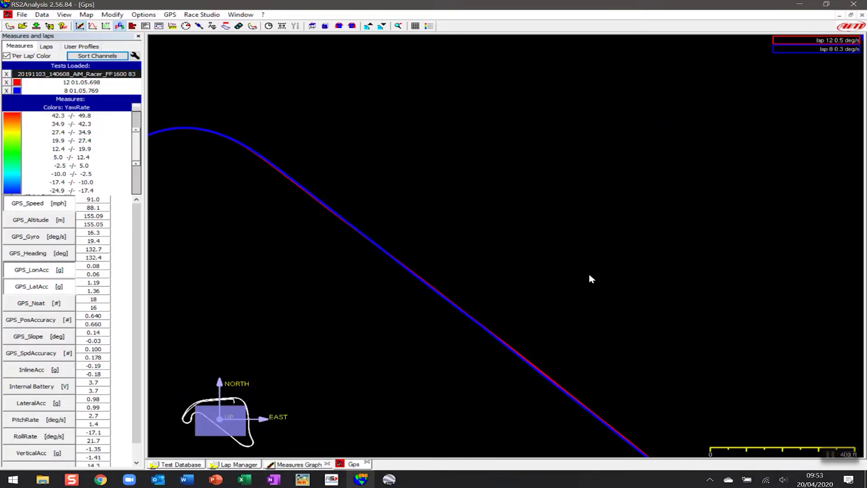
{"action": "left_click_drag", "start_coordinate": [586, 246], "coordinate": [474, 331]}
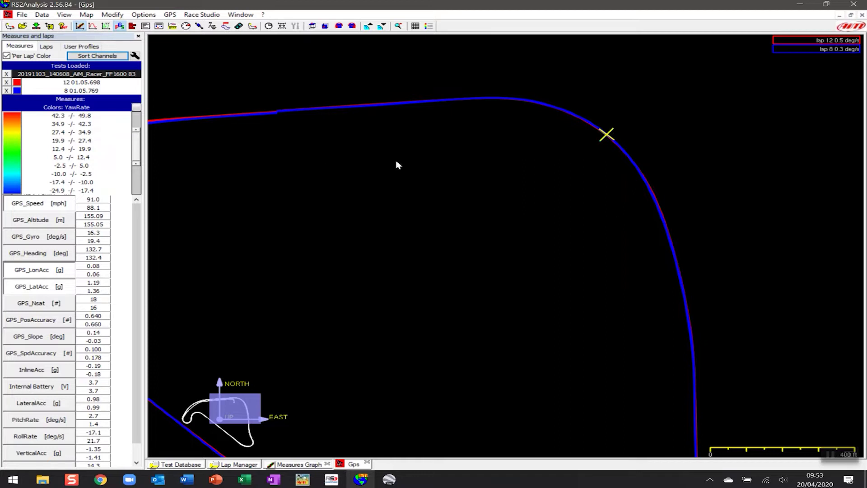
Start a Google Earth (KML) data export targeting LAP_OVERLAY.kml on the Desktop.
{"action": "left_click", "coordinate": [22, 15]}
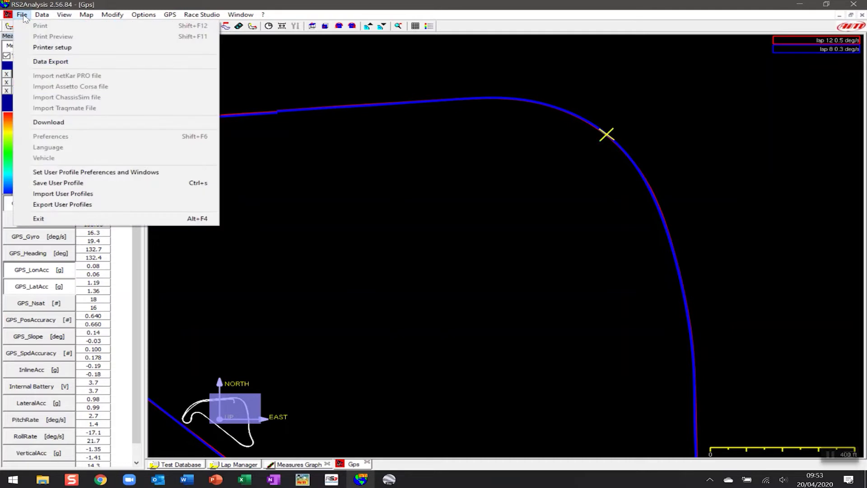
{"action": "left_click", "coordinate": [50, 61]}
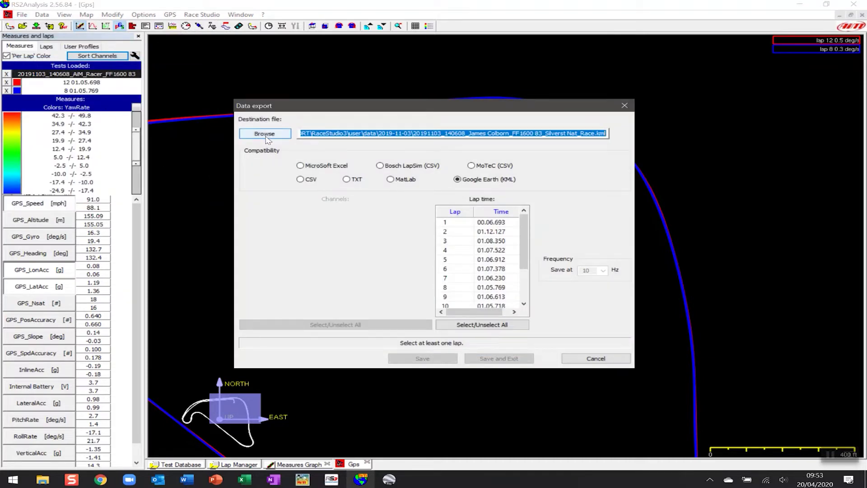
{"action": "left_click", "coordinate": [267, 137]}
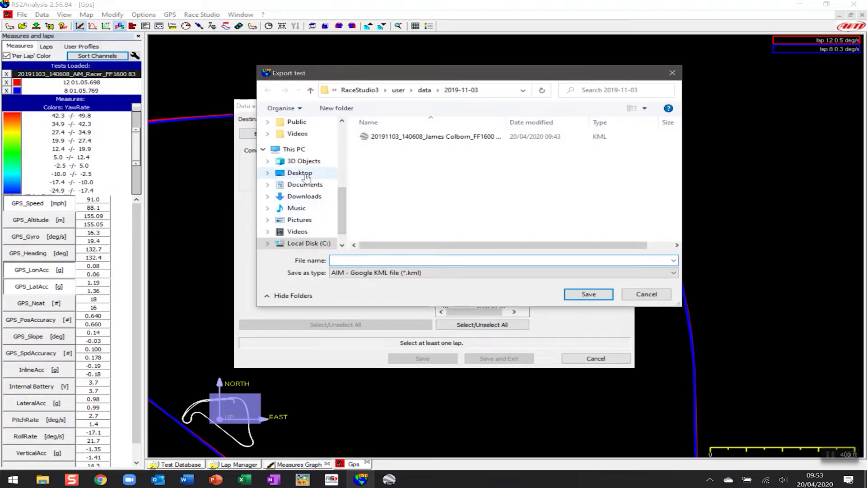
{"action": "left_click", "coordinate": [305, 173]}
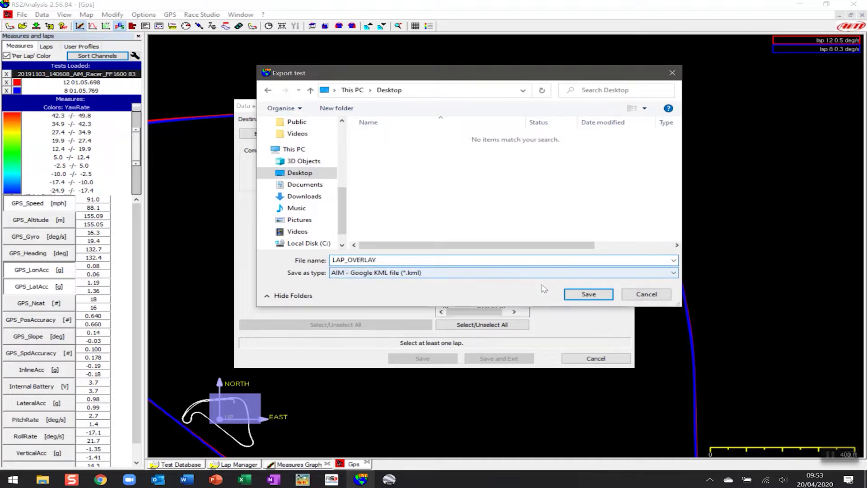
{"action": "left_click", "coordinate": [588, 294]}
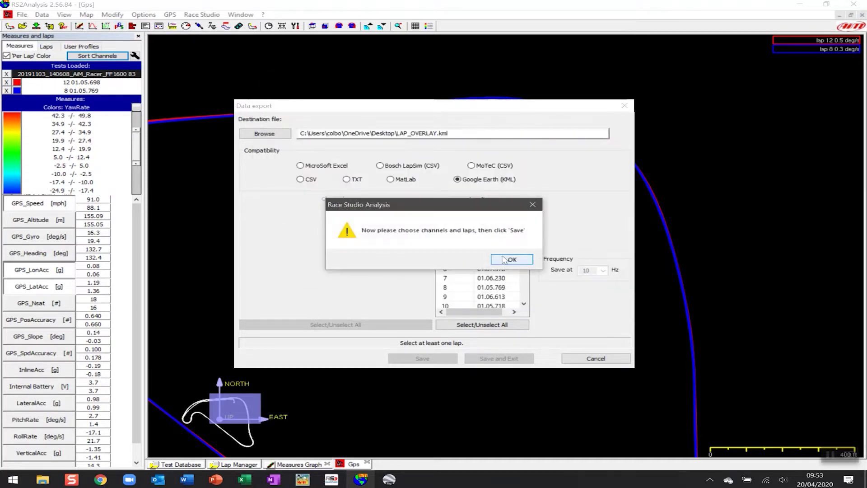
{"action": "left_click", "coordinate": [505, 260]}
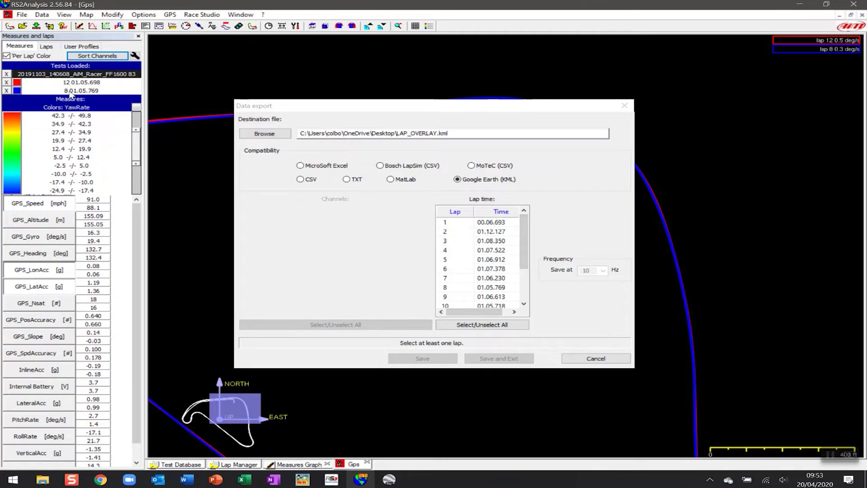
Select laps 8 and 12 in the lap list and save the KML export.
{"action": "left_click", "coordinate": [497, 288]}
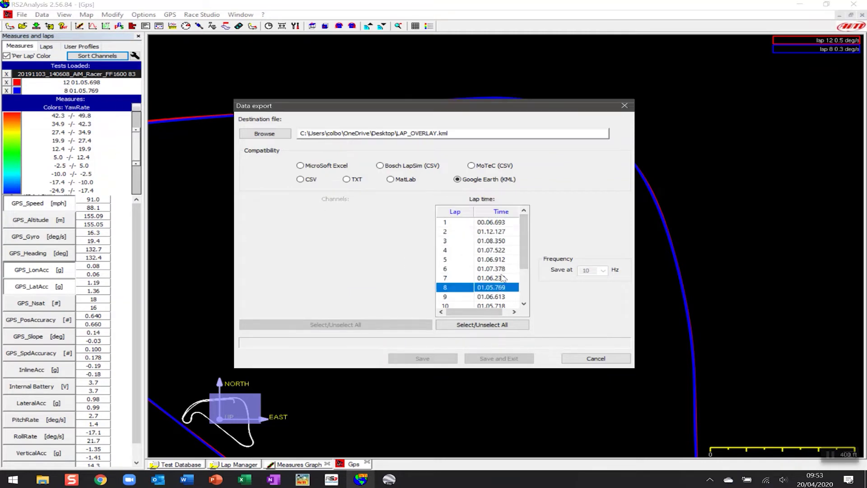
{"action": "left_click_drag", "start_coordinate": [526, 244], "coordinate": [526, 277]}
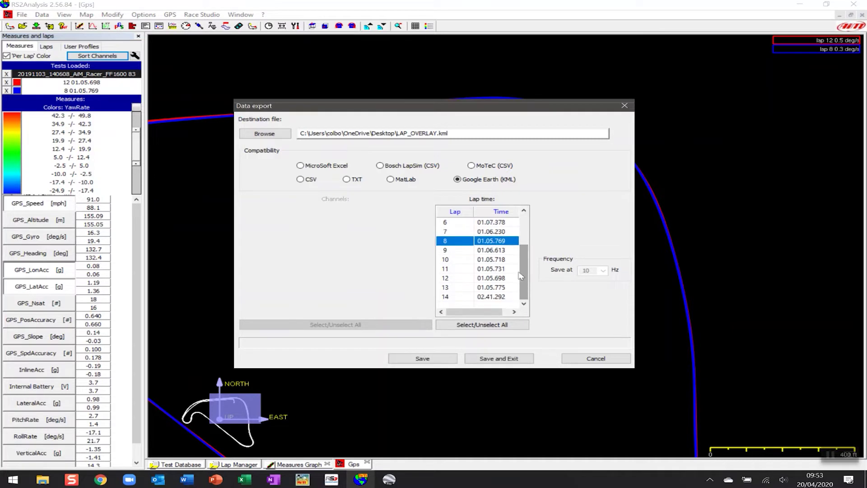
{"action": "left_click", "coordinate": [491, 278]}
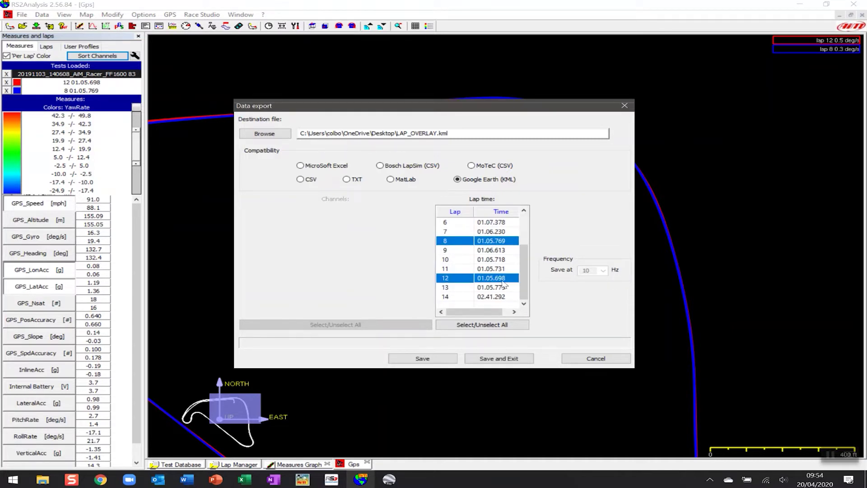
{"action": "left_click", "coordinate": [506, 361]}
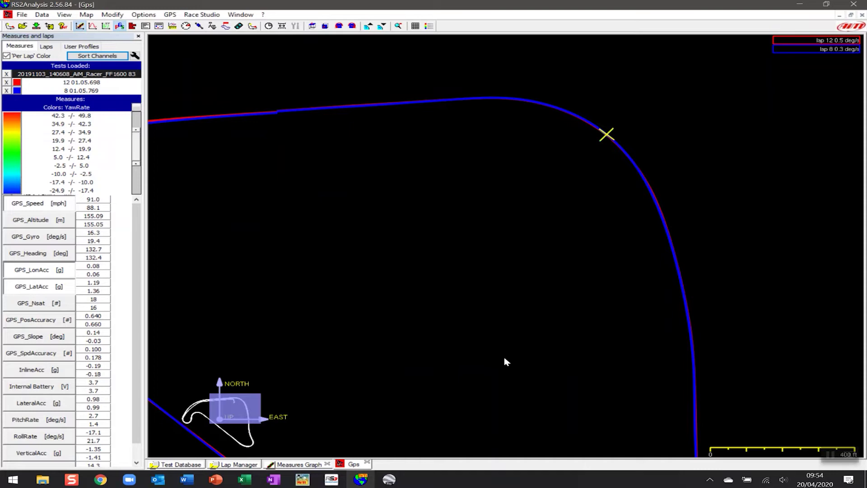
In Google Earth Pro, open LAP_OVERLAY.kml from the Desktop.
{"action": "left_click", "coordinate": [391, 480]}
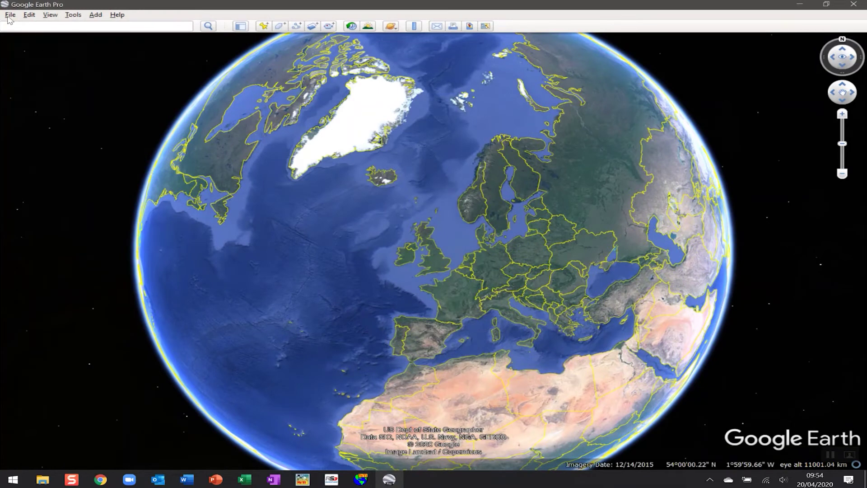
{"action": "left_click", "coordinate": [10, 15]}
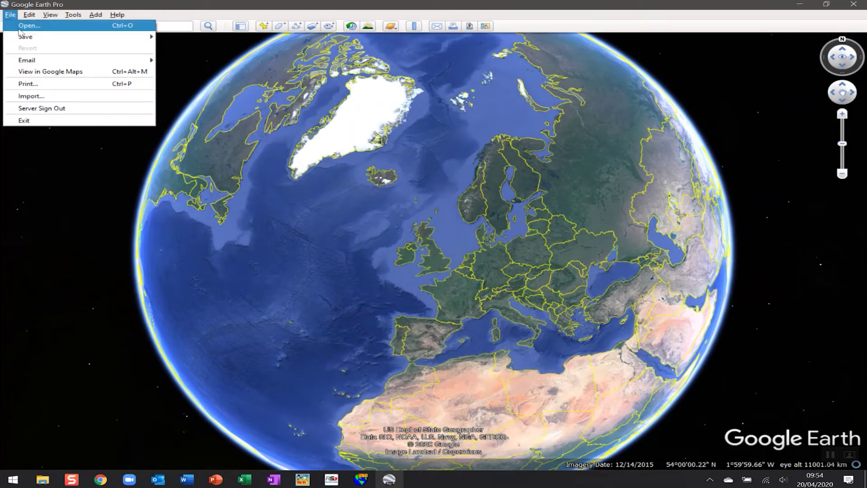
{"action": "left_click", "coordinate": [29, 25]}
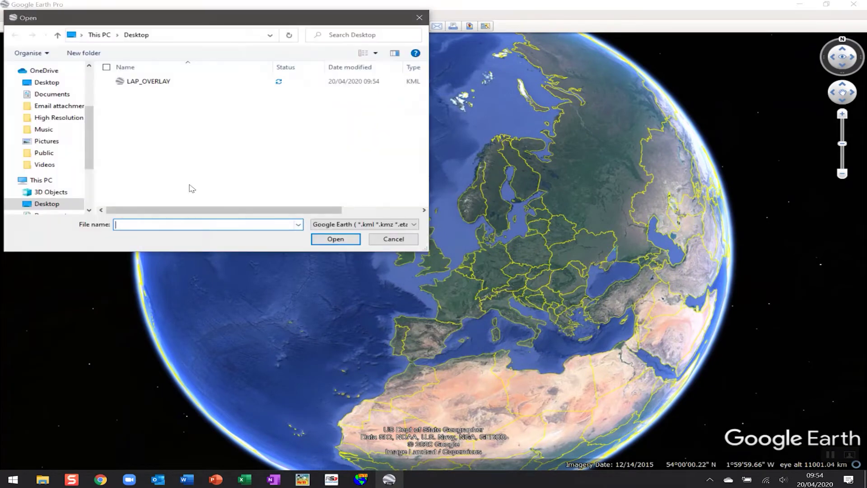
{"action": "left_click", "coordinate": [138, 82]}
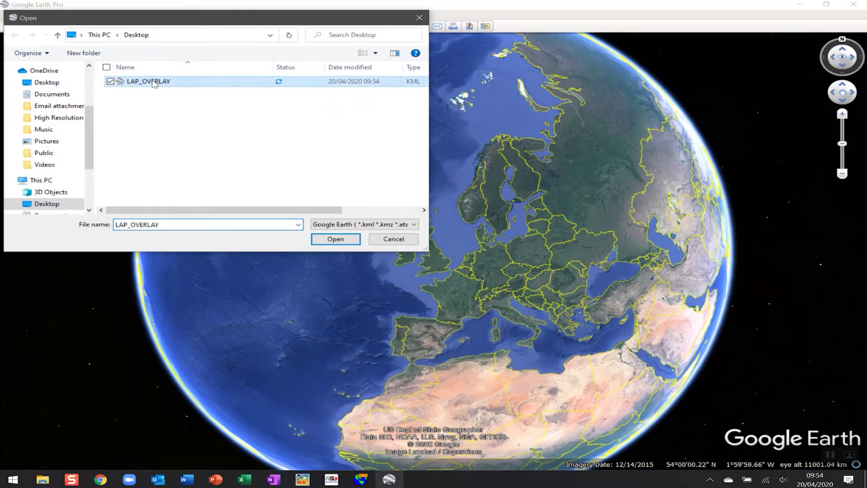
{"action": "left_click", "coordinate": [336, 240]}
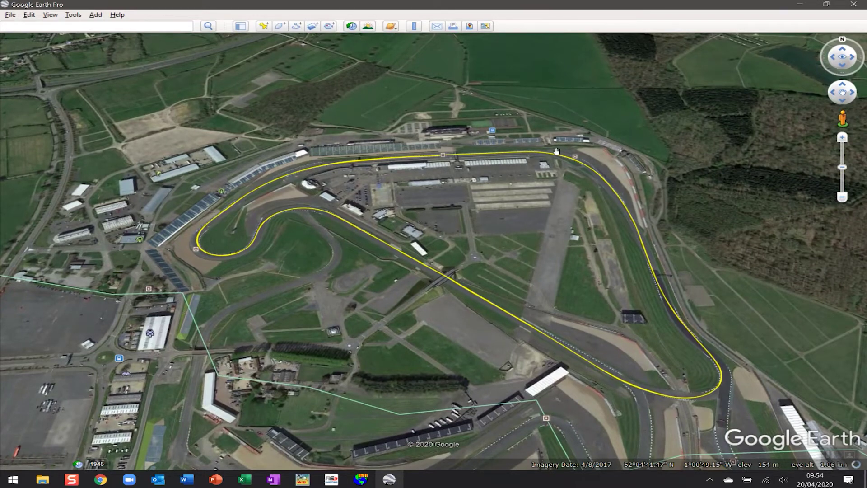
Zoom and pan the map to show more of the circuit around the yellow lap trace.
{"action": "scroll", "coordinate": [542, 184], "scroll_direction": "up", "scroll_amount": 3}
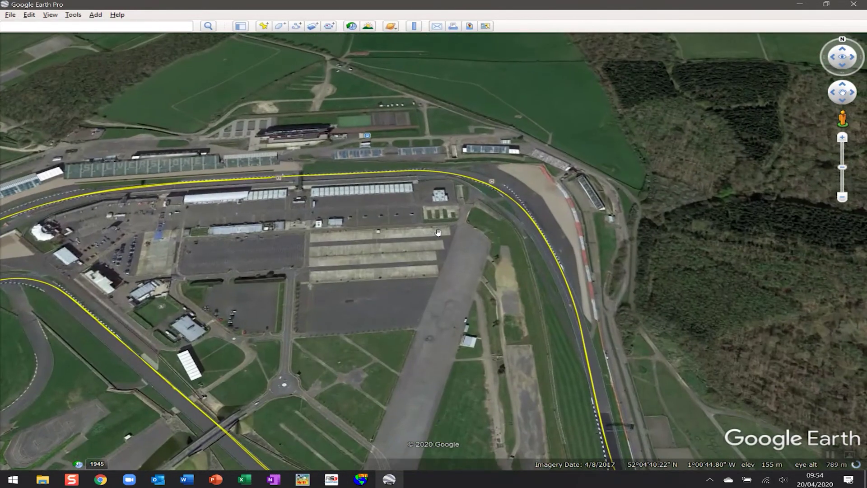
{"action": "scroll", "coordinate": [438, 231], "scroll_direction": "up", "scroll_amount": 4}
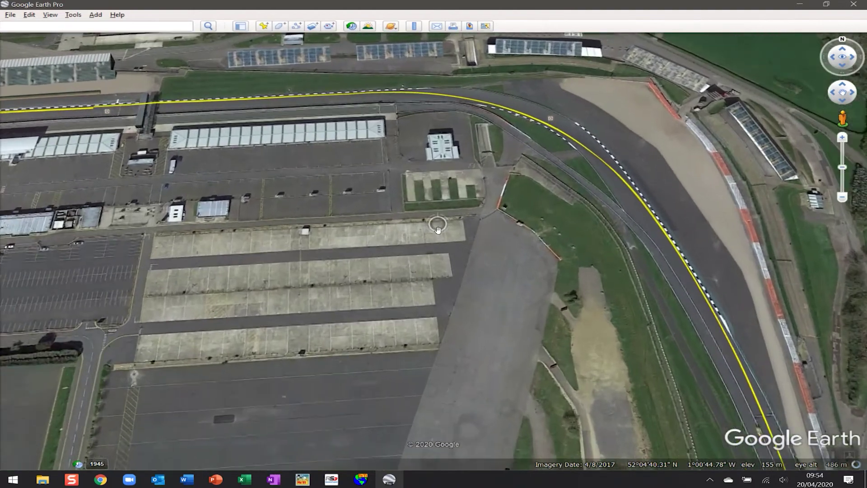
{"action": "left_click_drag", "start_coordinate": [438, 230], "coordinate": [457, 201]}
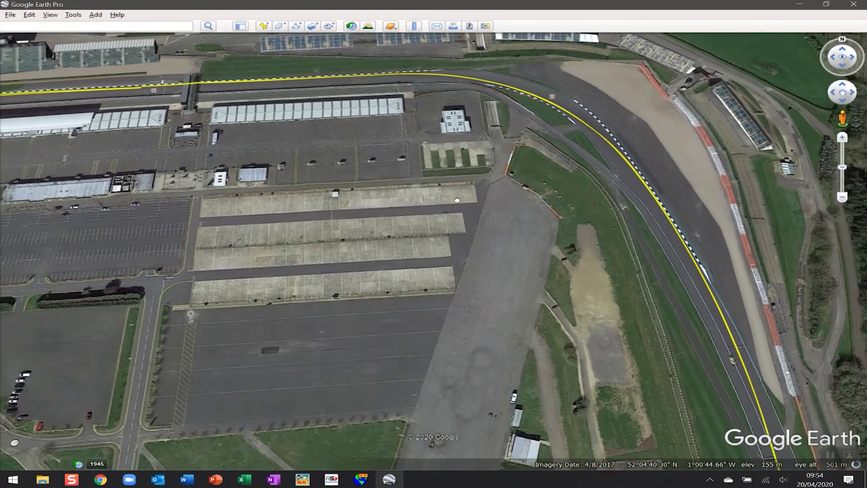
{"action": "scroll", "coordinate": [339, 176], "scroll_direction": "down", "scroll_amount": 3}
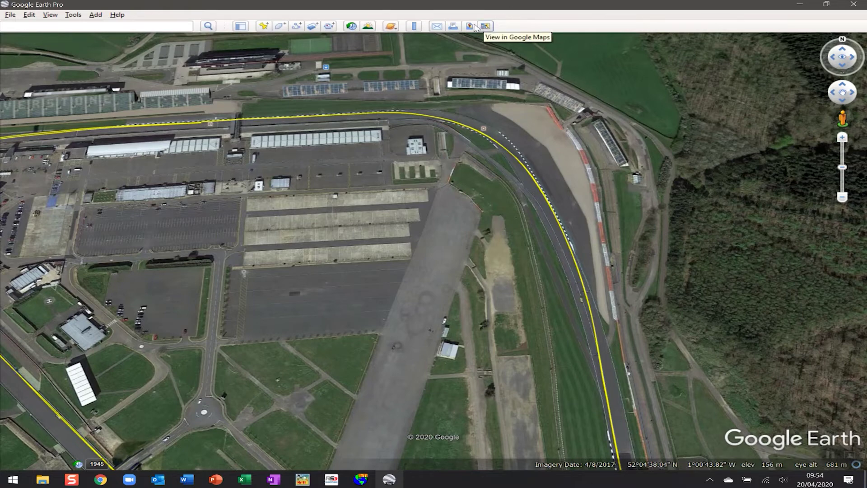
Expand LAP_OVERLAY.kml in the sidebar and set the lap 0008 path's line colour to red.
{"action": "left_click", "coordinate": [241, 27]}
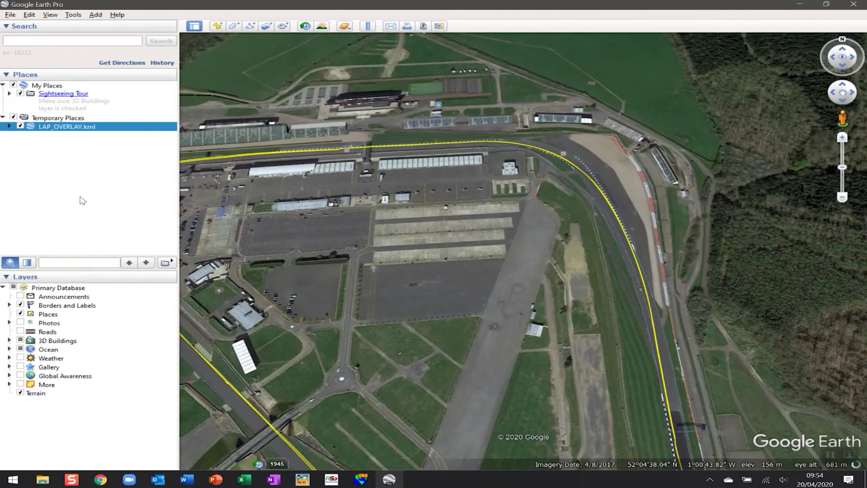
{"action": "left_click", "coordinate": [9, 127]}
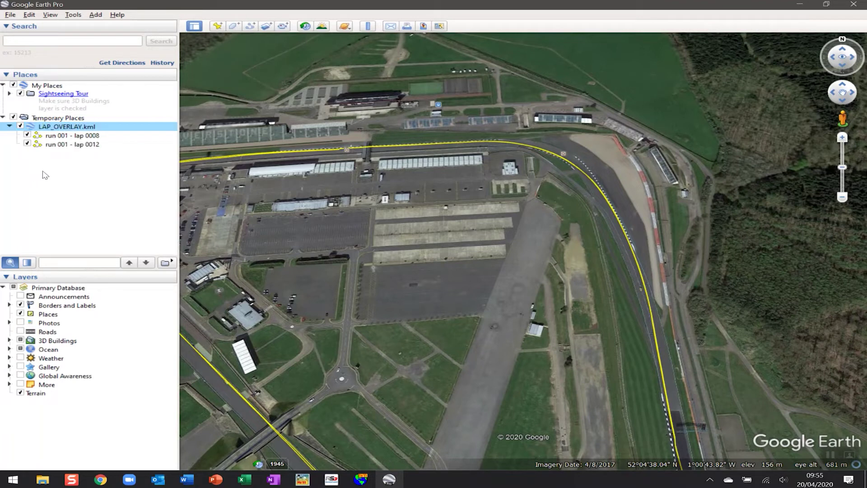
{"action": "right_click", "coordinate": [73, 137]}
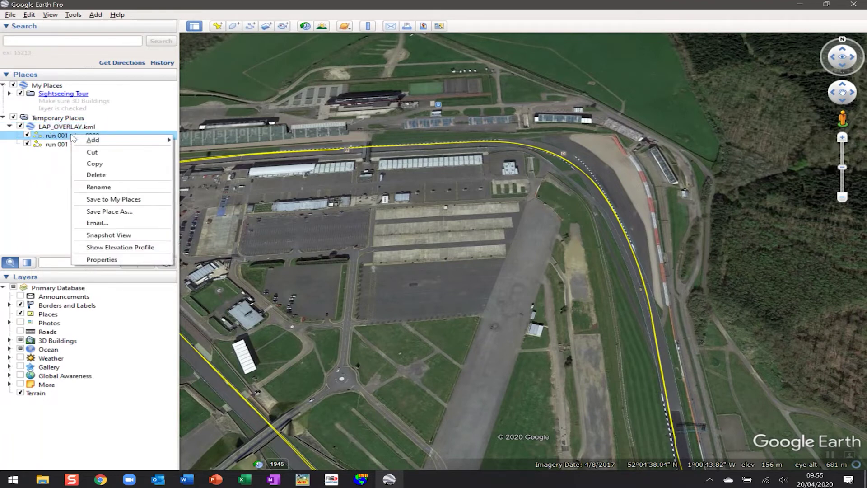
{"action": "left_click", "coordinate": [114, 259]}
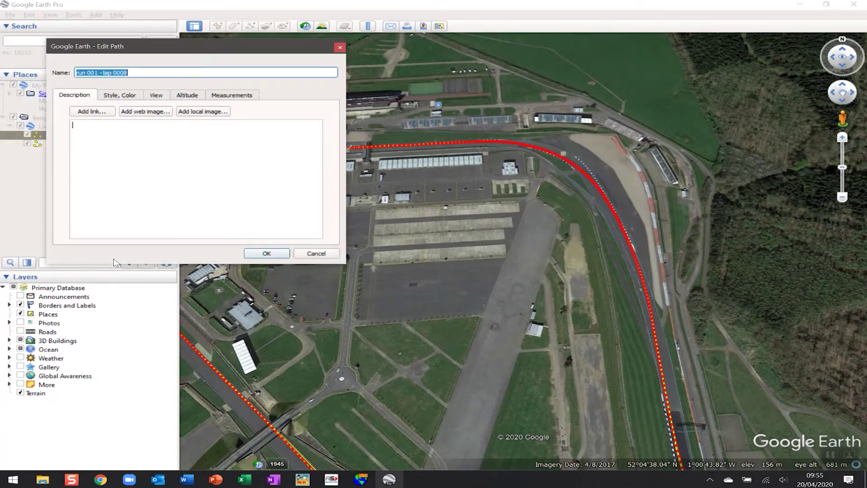
{"action": "left_click", "coordinate": [130, 96]}
{"action": "left_click", "coordinate": [104, 128]}
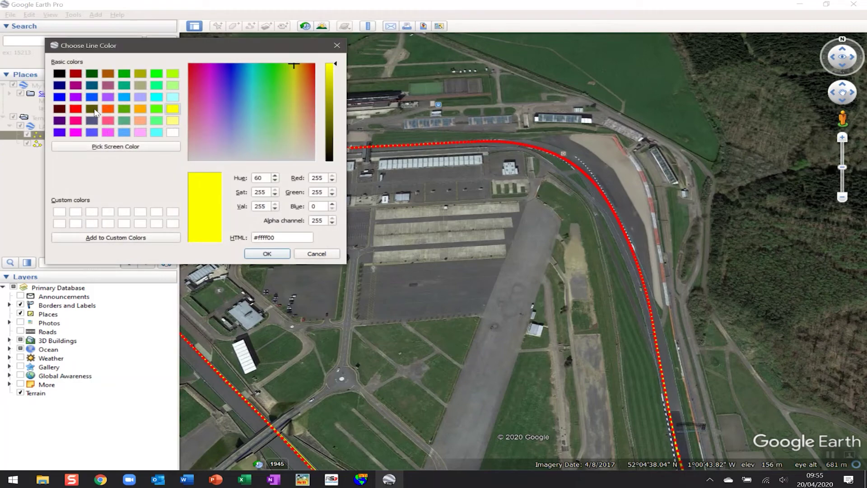
{"action": "left_click", "coordinate": [76, 109]}
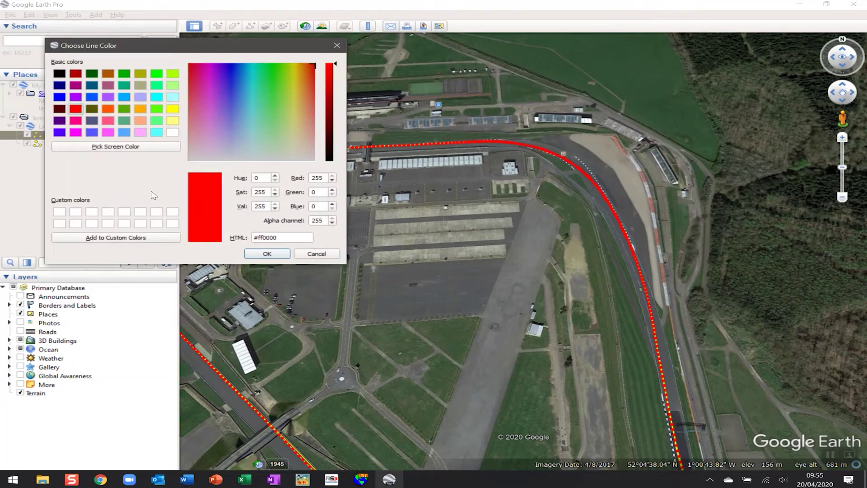
{"action": "left_click", "coordinate": [267, 253]}
{"action": "left_click", "coordinate": [274, 258]}
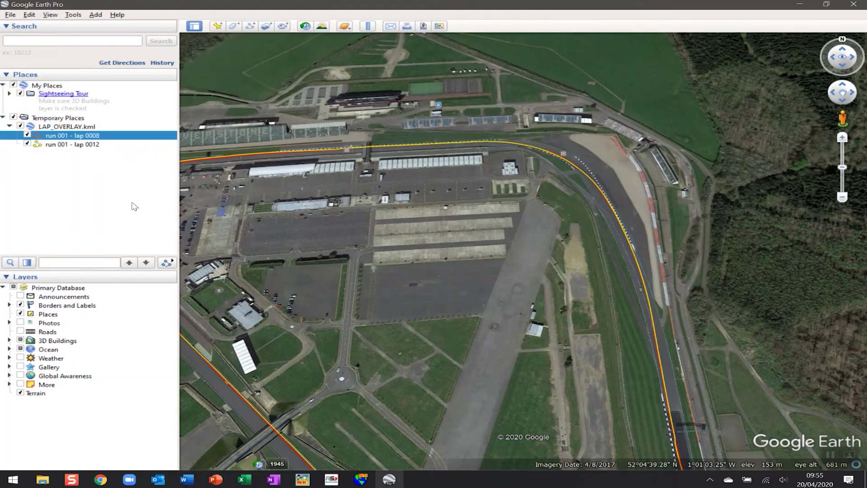
Set the lap 0012 path's line colour to blue in its Style properties.
{"action": "right_click", "coordinate": [71, 145]}
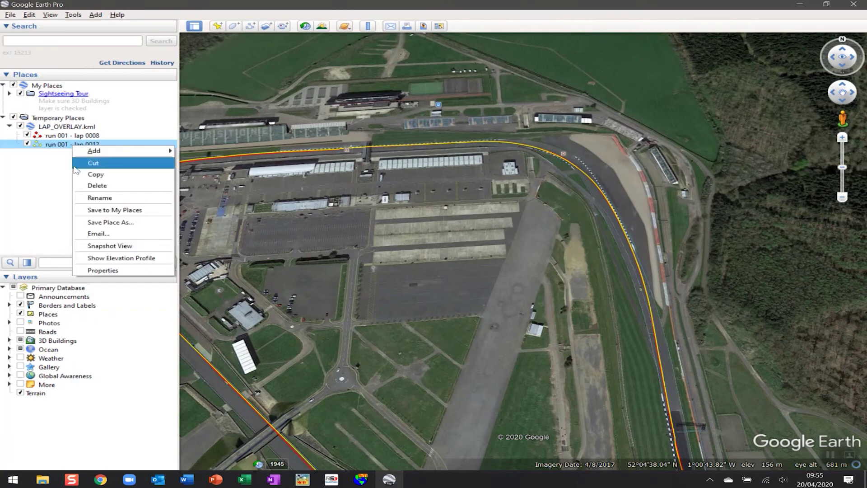
{"action": "left_click", "coordinate": [100, 271]}
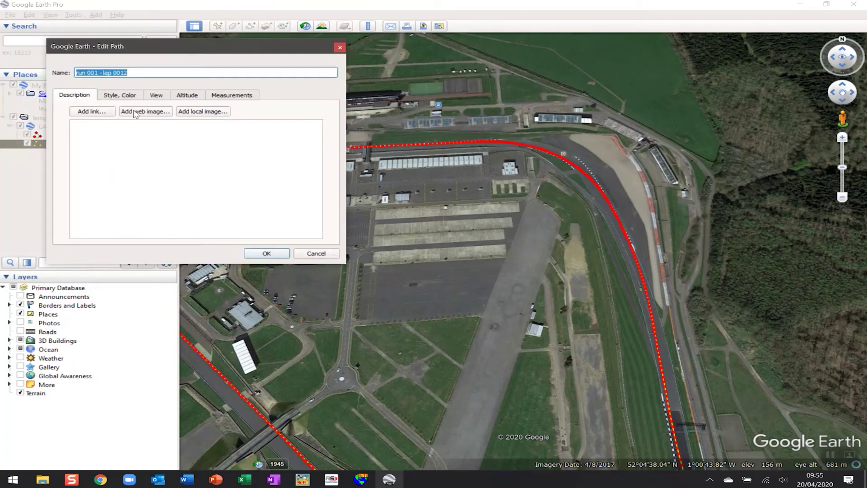
{"action": "left_click", "coordinate": [125, 96]}
{"action": "left_click", "coordinate": [105, 129]}
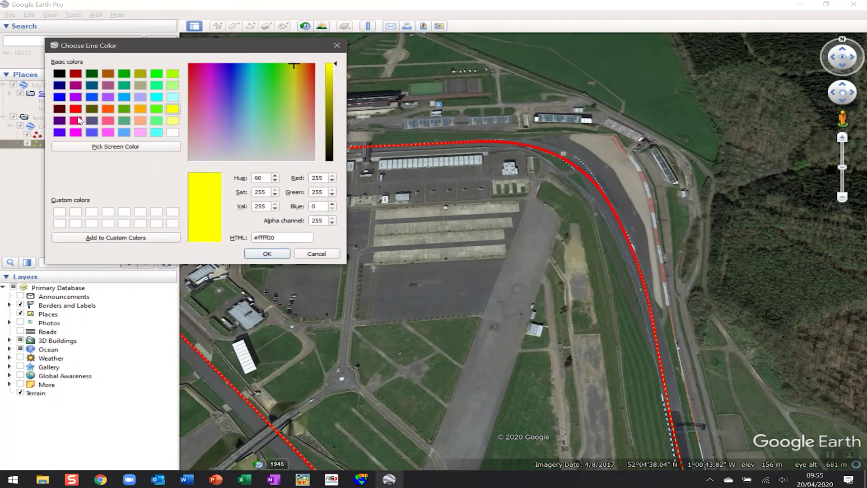
{"action": "left_click", "coordinate": [59, 97]}
{"action": "left_click", "coordinate": [267, 254]}
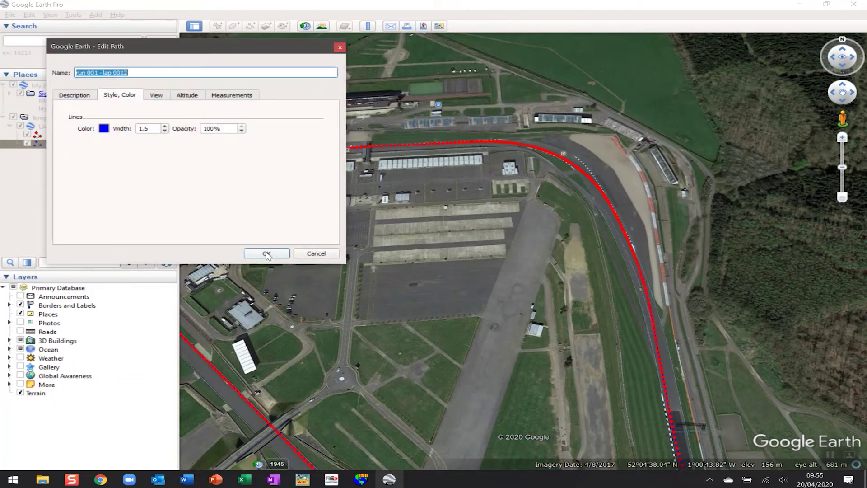
{"action": "left_click", "coordinate": [277, 252]}
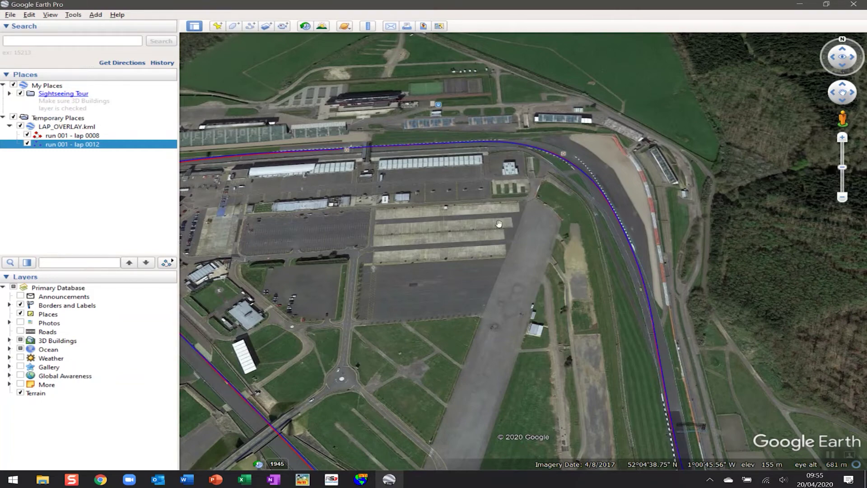
Pan and zoom along the track to the next corner to compare the red and blue lines.
{"action": "left_click_drag", "start_coordinate": [499, 224], "coordinate": [444, 299]}
{"action": "scroll", "coordinate": [445, 299], "scroll_direction": "up", "scroll_amount": 4}
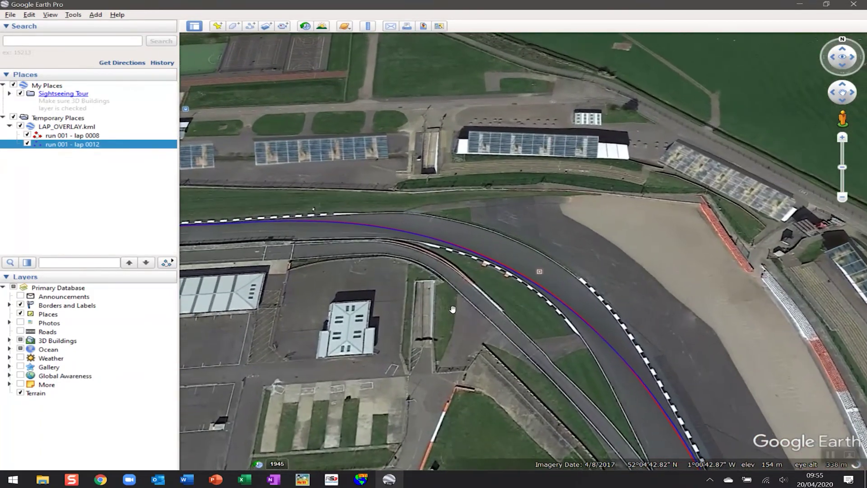
{"action": "left_click_drag", "start_coordinate": [450, 316], "coordinate": [450, 213]}
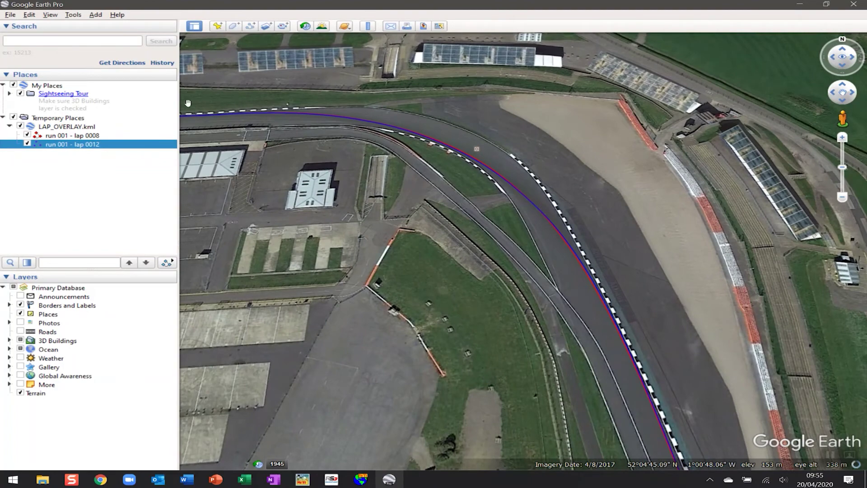
{"action": "scroll", "coordinate": [459, 280], "scroll_direction": "down", "scroll_amount": 3}
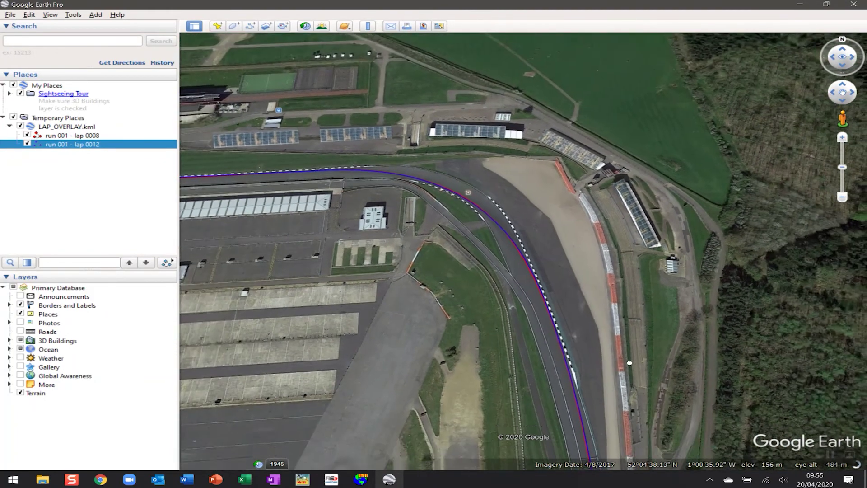
{"action": "left_click_drag", "start_coordinate": [629, 362], "coordinate": [594, 235]}
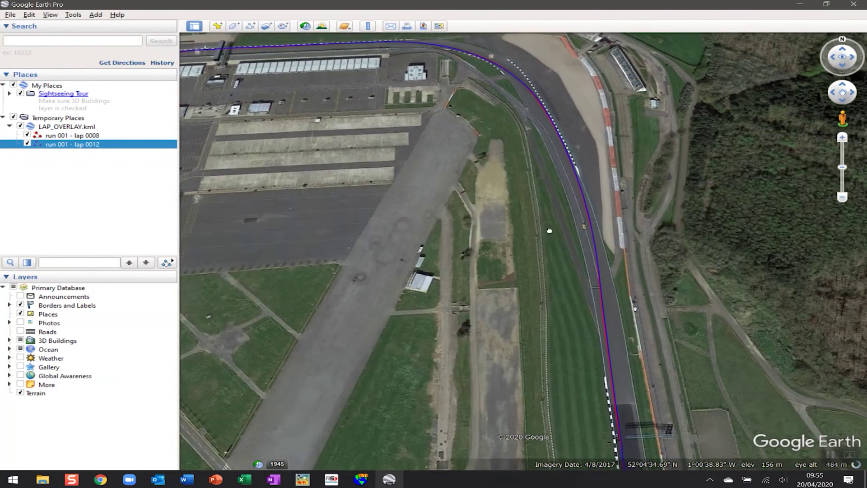
{"action": "mouse_move", "coordinate": [561, 329]}
{"action": "left_mouse_down"}
{"action": "mouse_move", "coordinate": [523, 206]}
{"action": "mouse_move", "coordinate": [463, 157]}
{"action": "left_mouse_up"}
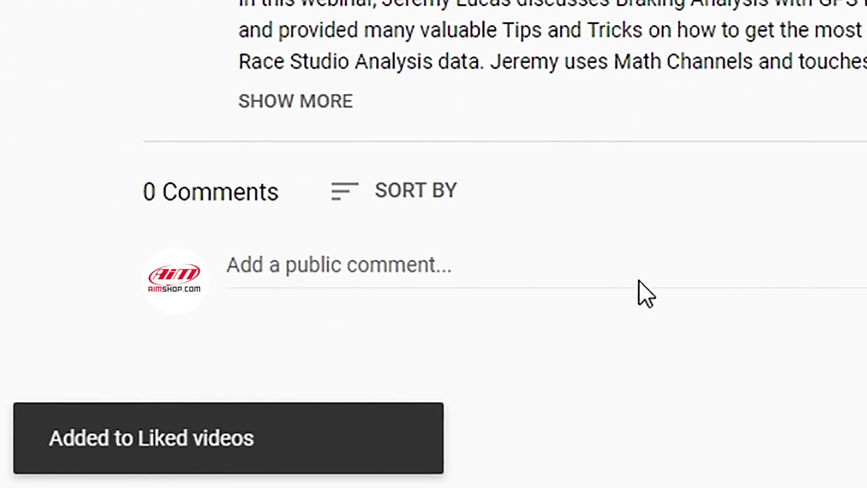
Like the video, comment 'Awesome!', subscribe to the channel and set notifications to All.
{"action": "left_click", "coordinate": [644, 268]}
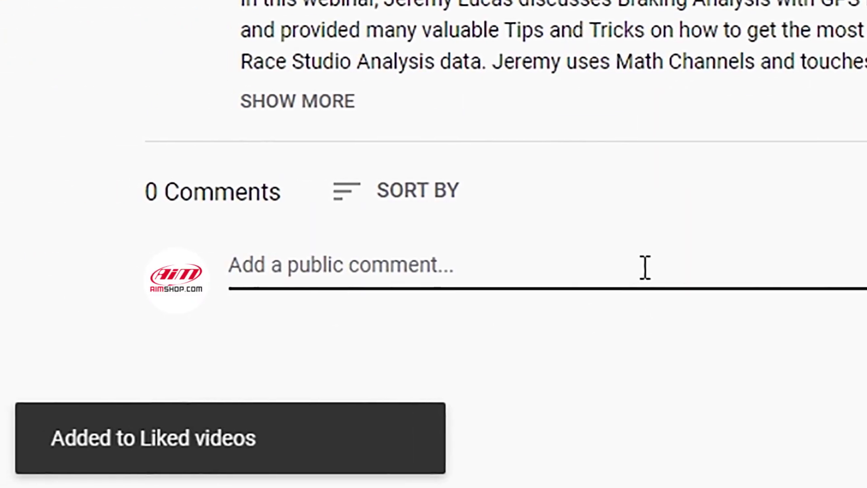
{"action": "type", "text": "Awesome!"}
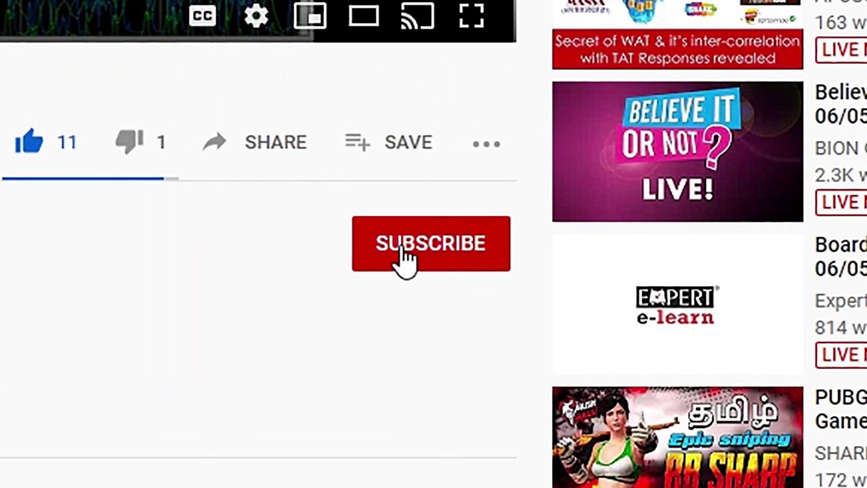
{"action": "left_click", "coordinate": [405, 262]}
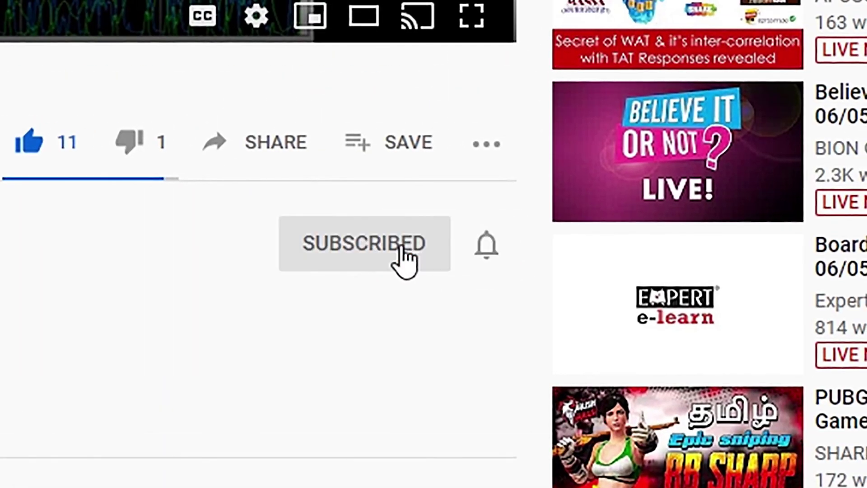
{"action": "left_click", "coordinate": [486, 244]}
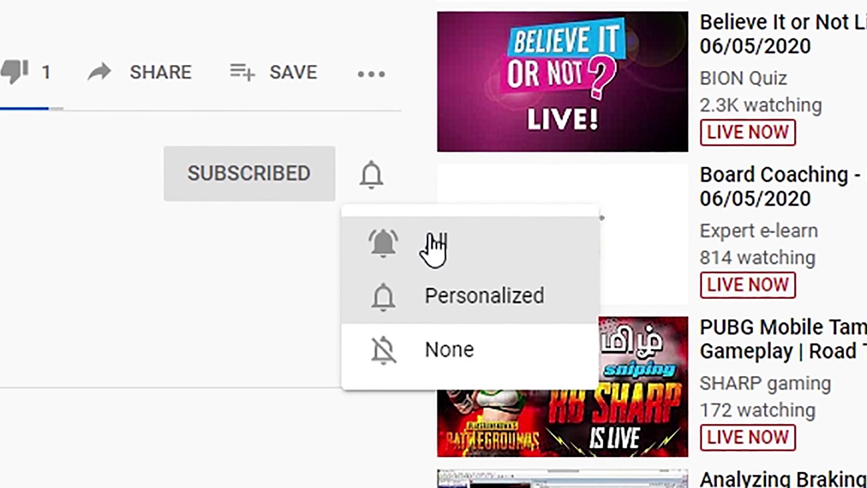
{"action": "left_click", "coordinate": [479, 290]}
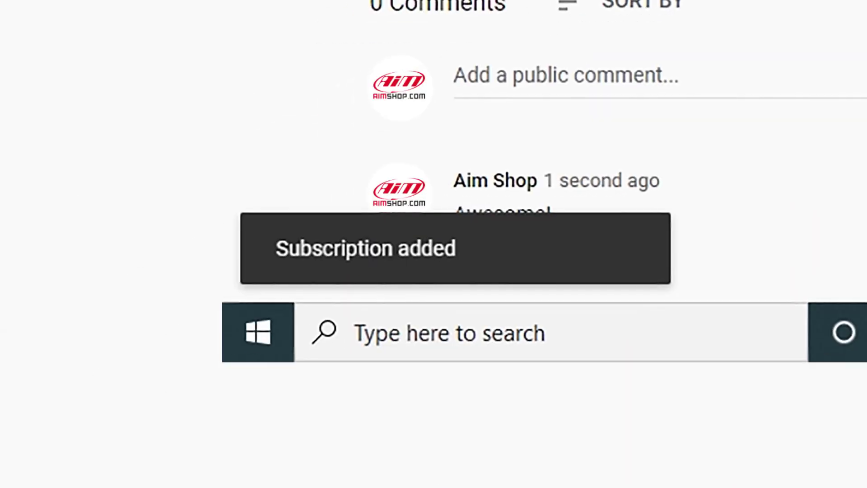